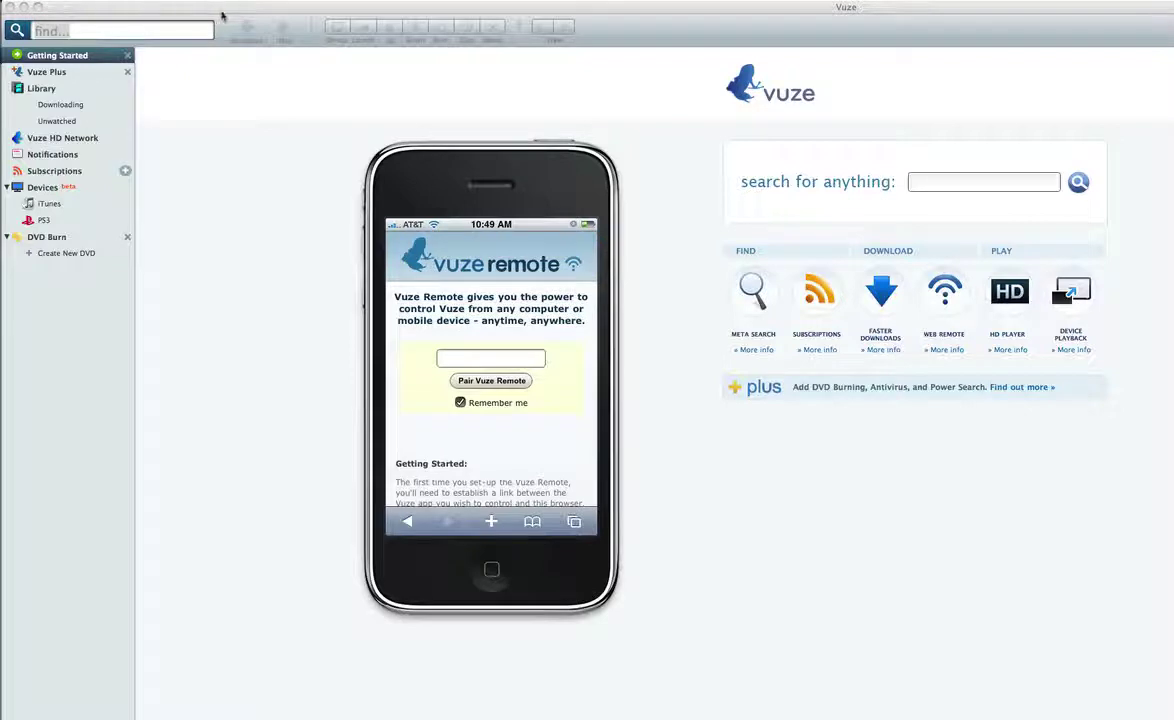
# - Bring Vuze to the front and open Tools > Remote Pairing to show the access code
pyautogui.click(198, 22)
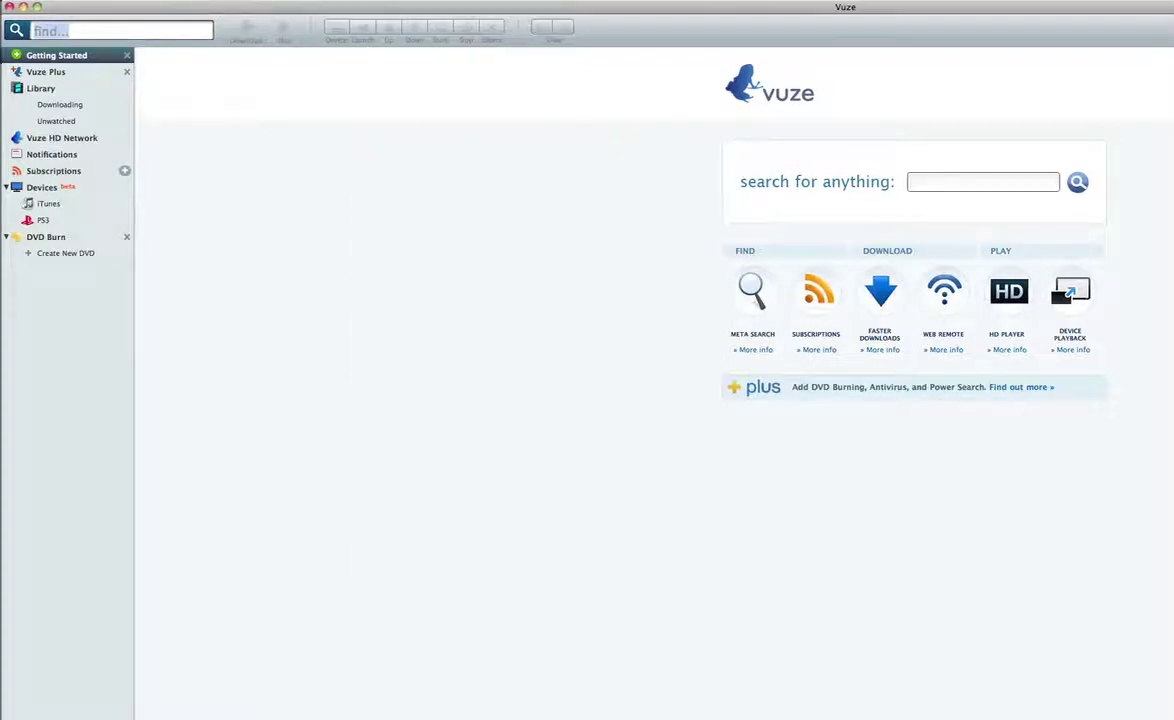
pyautogui.click(205, 1)
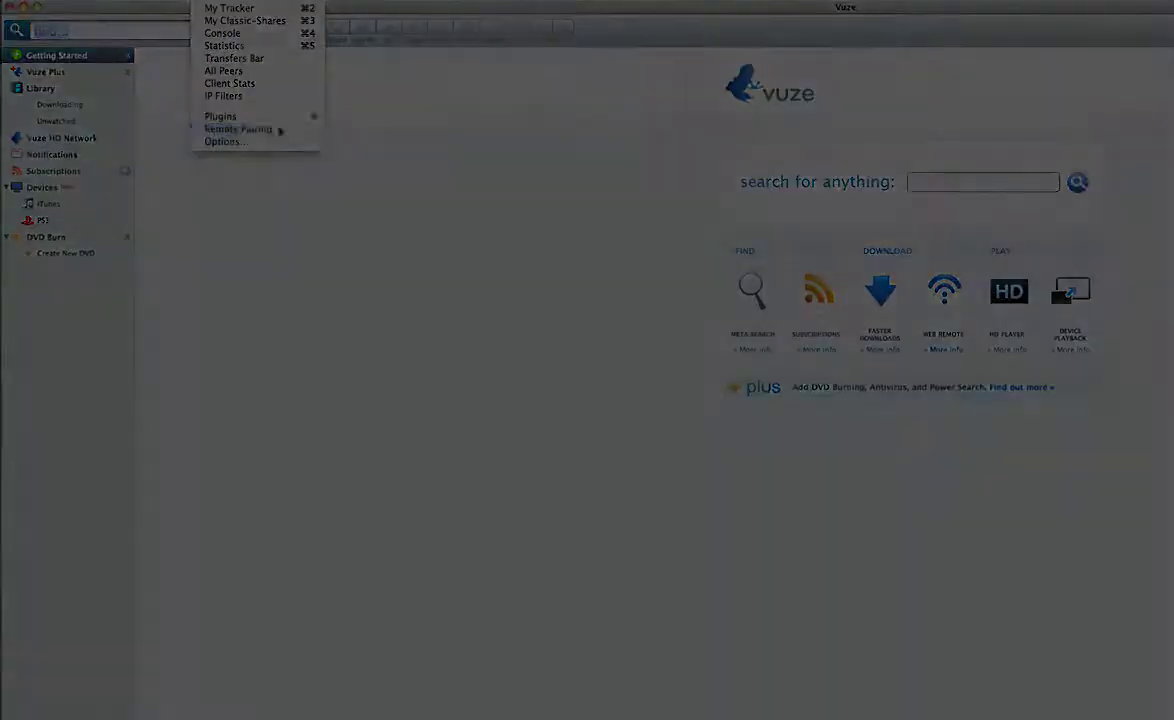
pyautogui.click(250, 129)
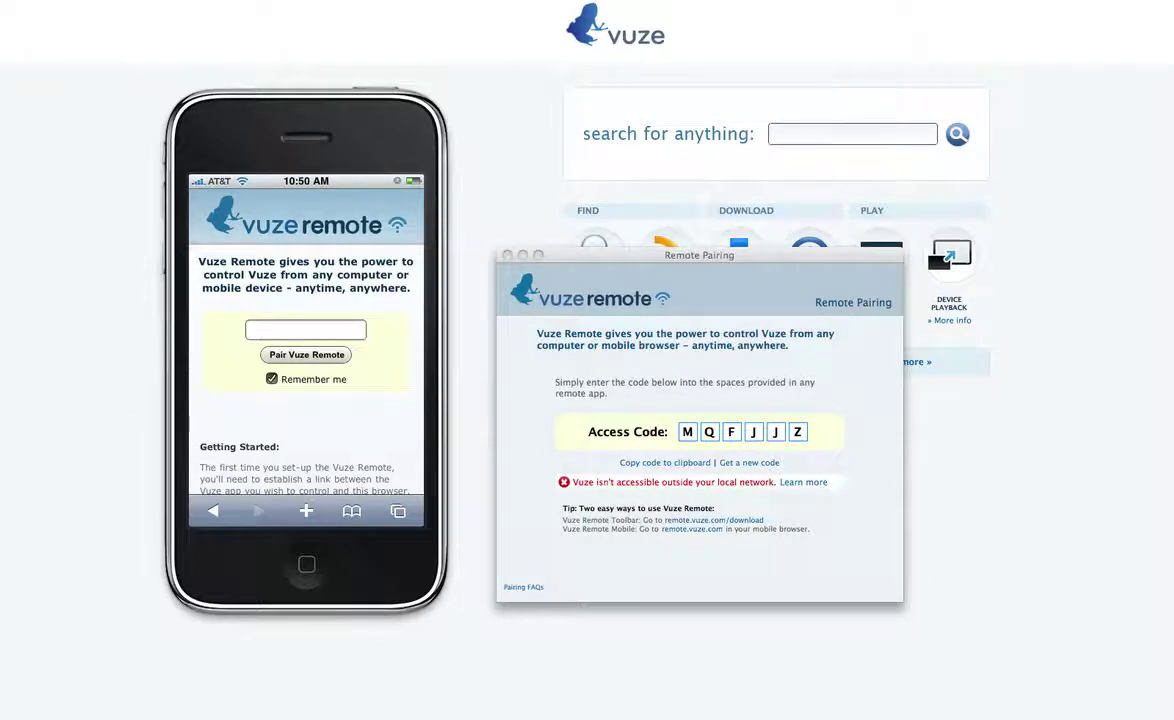
# - Enter Vuze's six-character access code into the phone's pairing code field
pyautogui.click(306, 329)
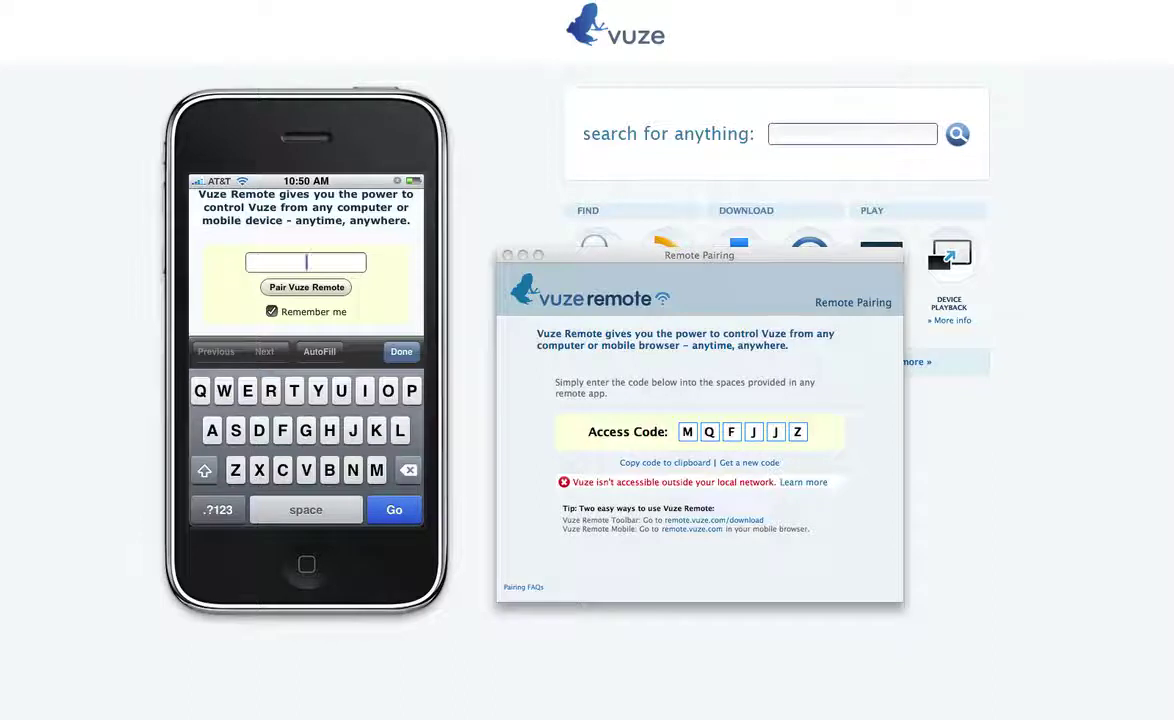
pyautogui.write('MQ')
pyautogui.write('FJ')
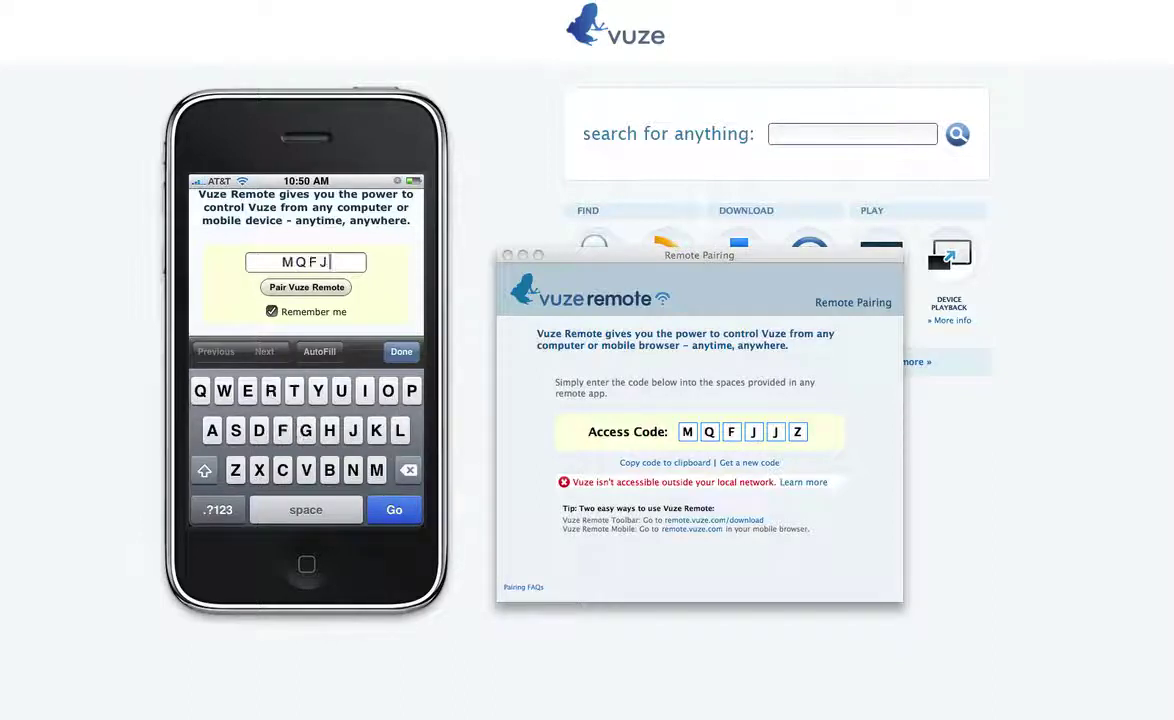
pyautogui.write('JZ')
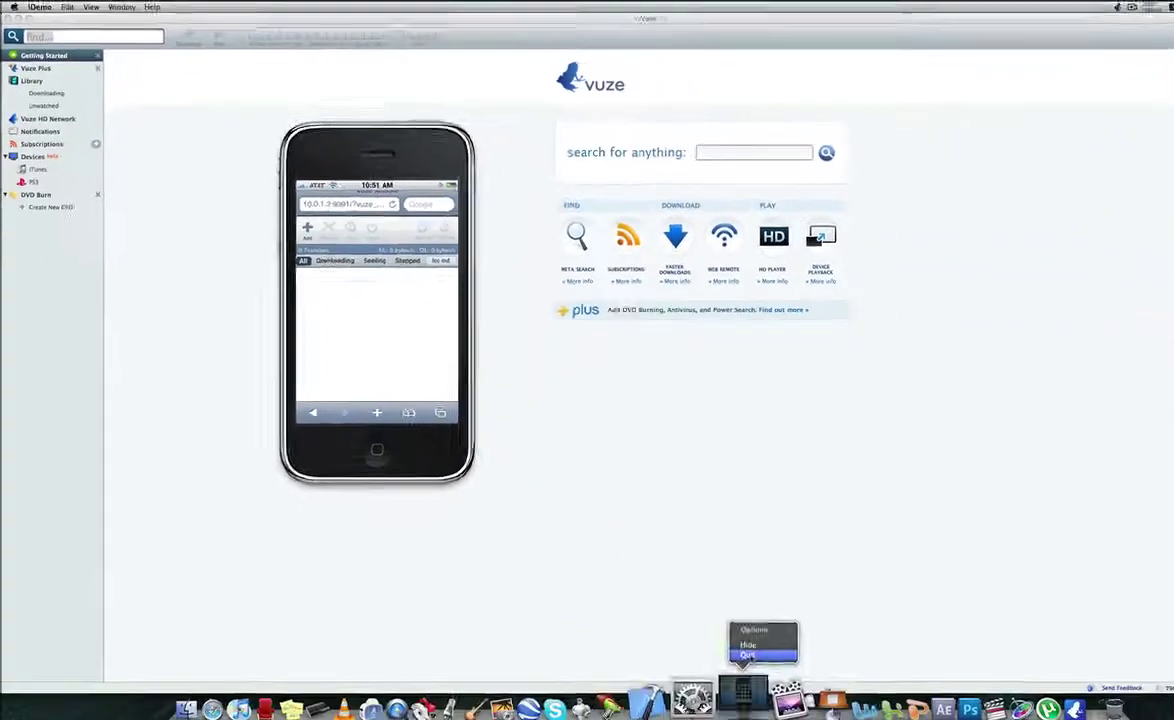
# - Quit the iPhone simulator and clear the find field's text
pyautogui.click(737, 650)
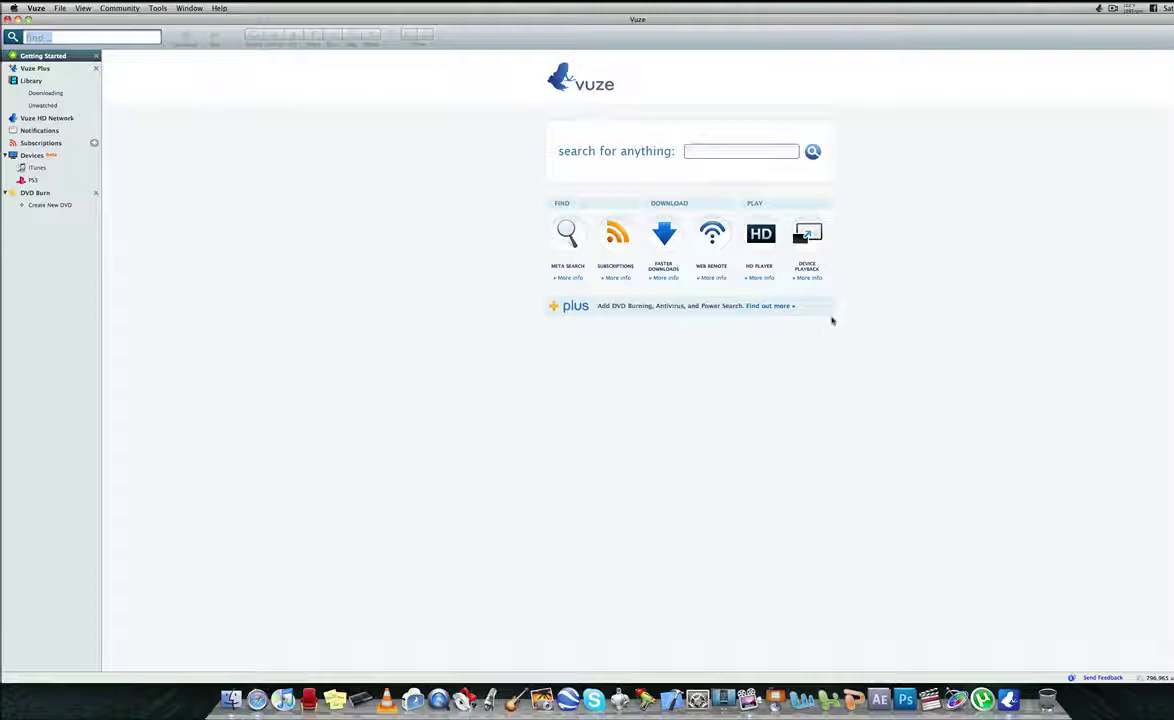
pyautogui.press('BackSpace')
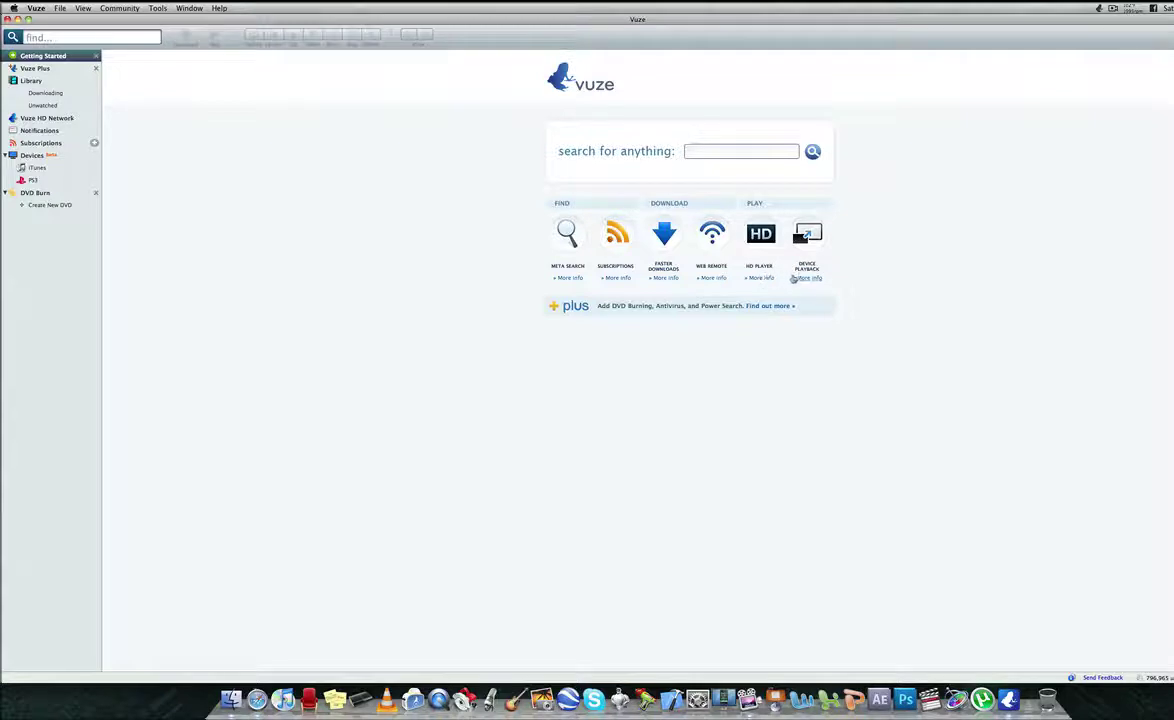
# - Read through the Device Playback feature page in Safari, then close it
pyautogui.click(796, 278)
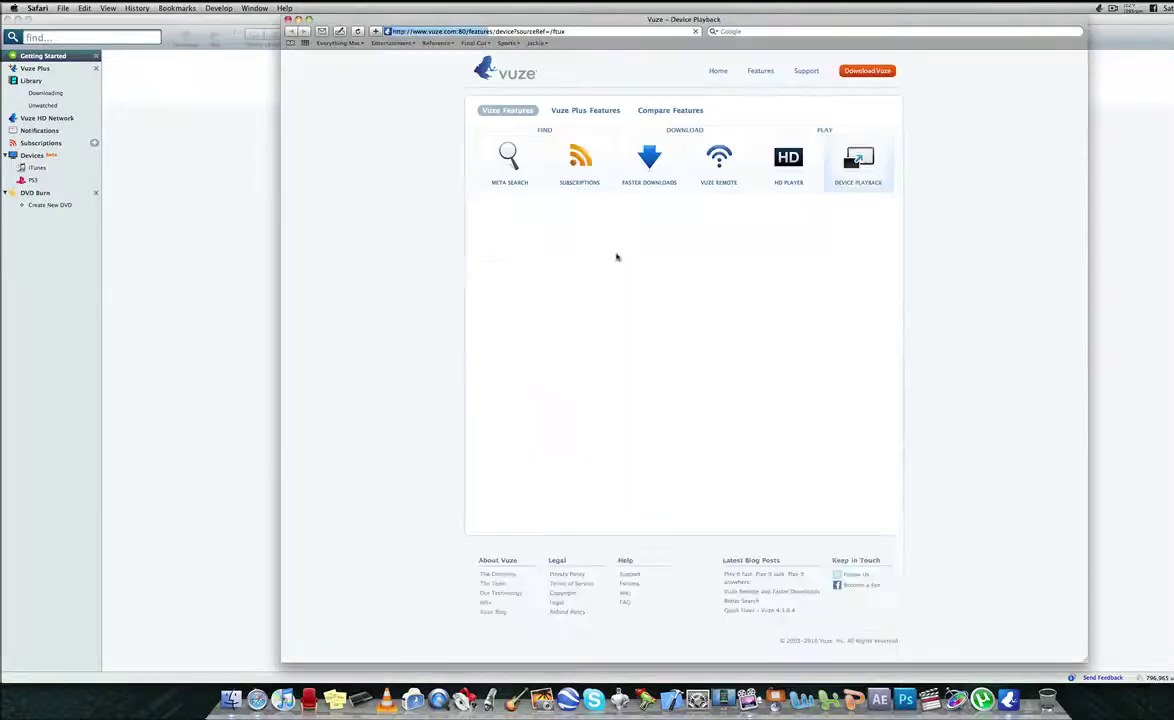
pyautogui.scroll(-3, 529, 255)
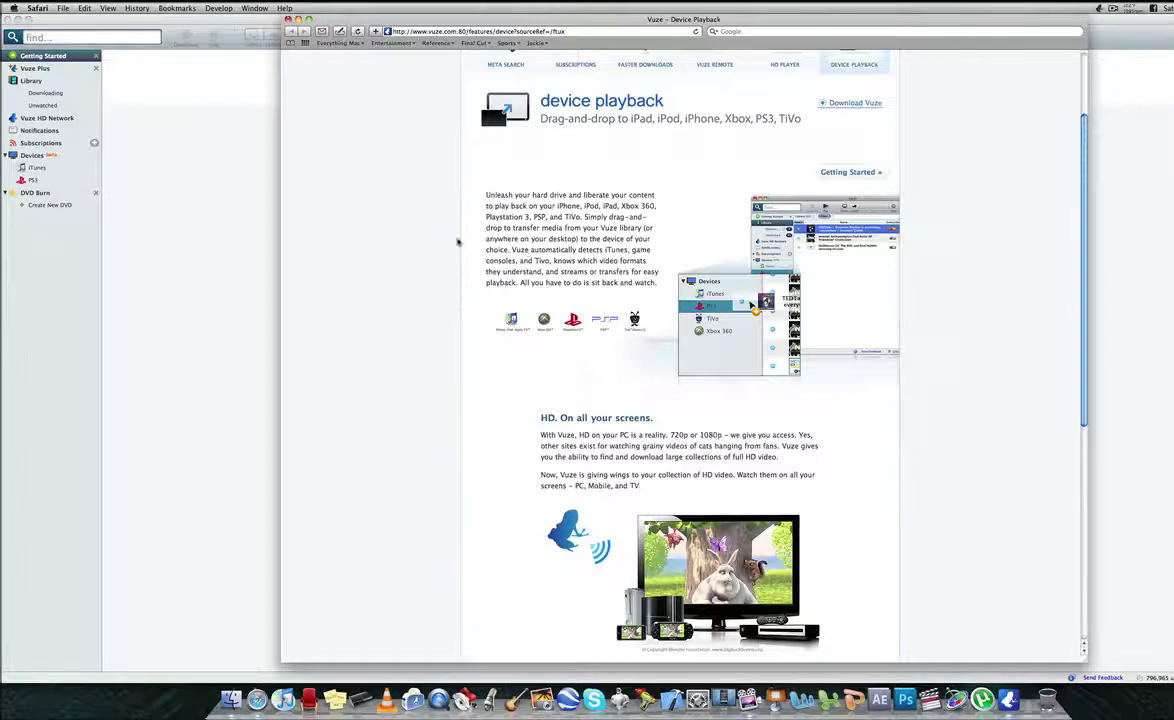
pyautogui.scroll(-1, 419, 235)
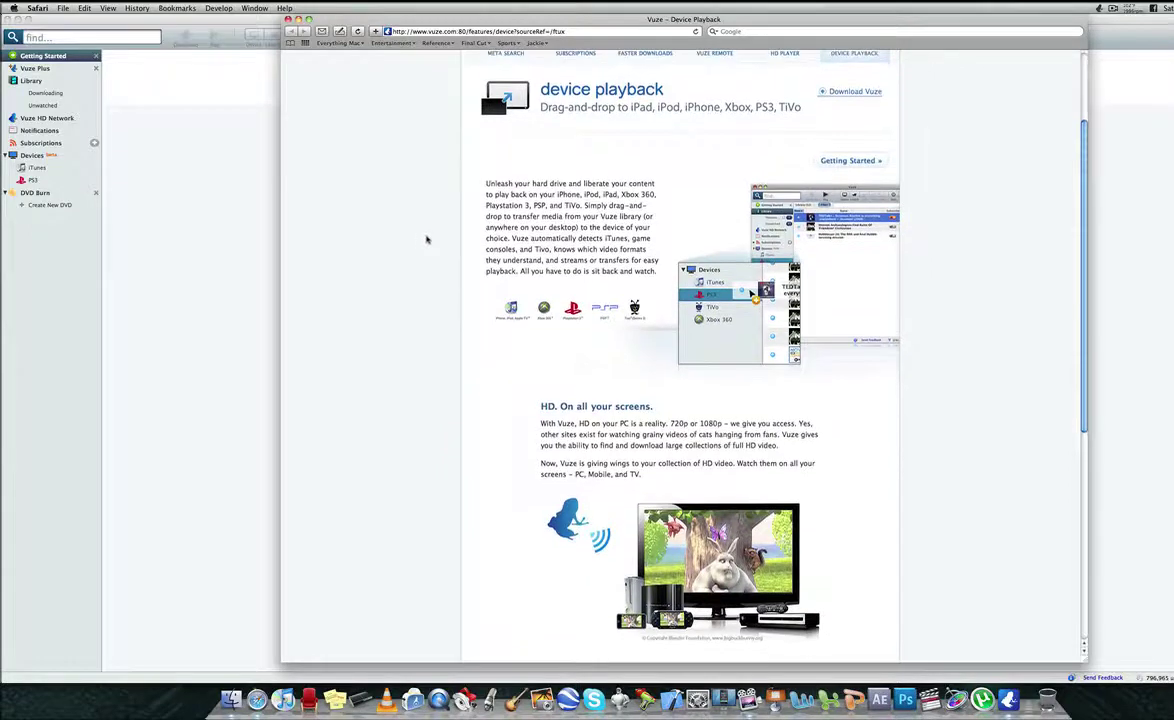
pyautogui.scroll(-5, 324, 214)
pyautogui.scroll(-1, 324, 214)
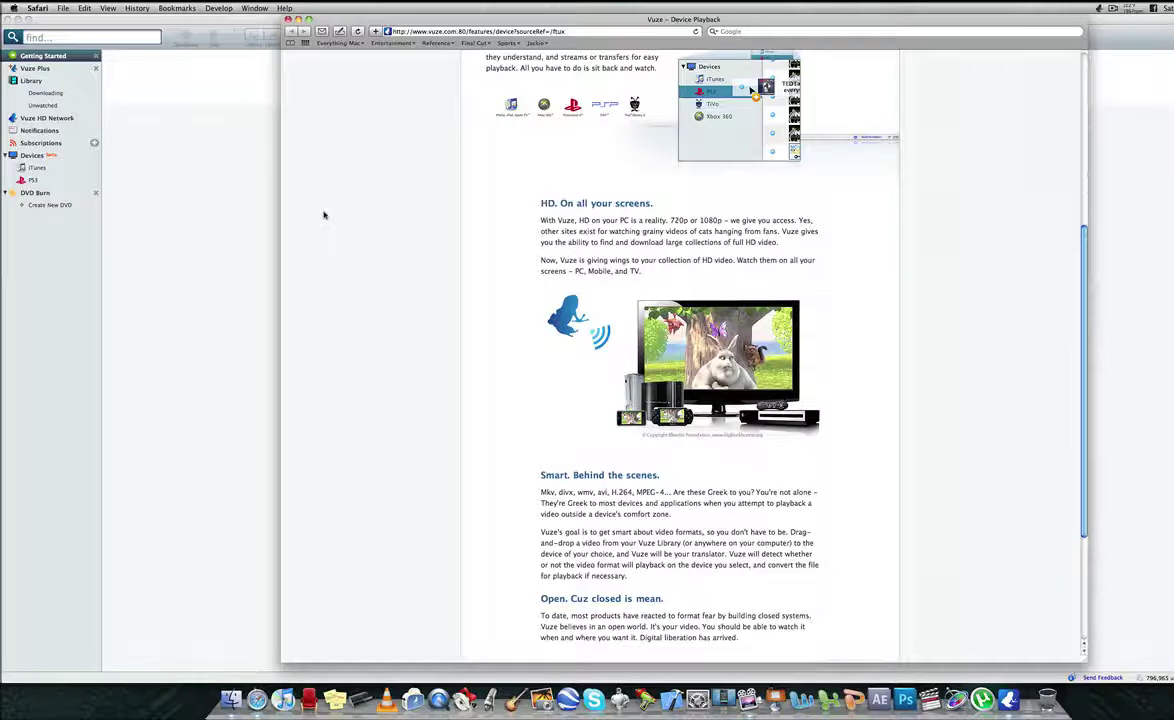
pyautogui.click(137, 119)
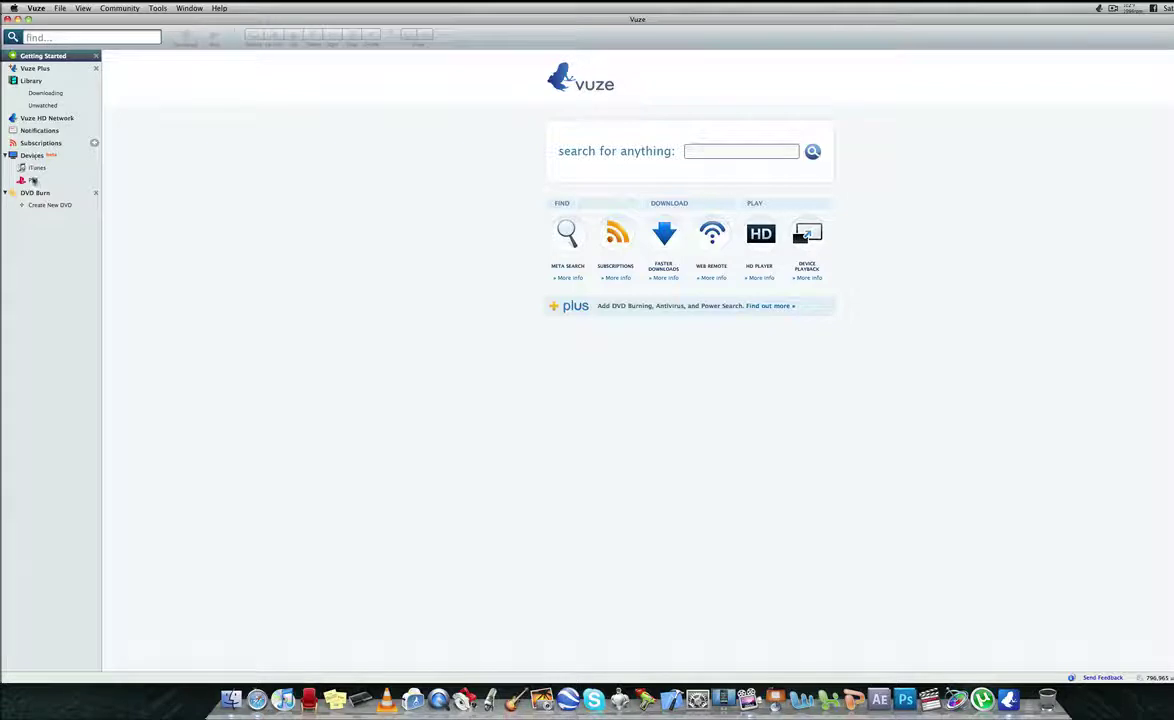
# - Show the PS3 device's media list, where Shutter Island.avi is Ready
pyautogui.click(33, 180)
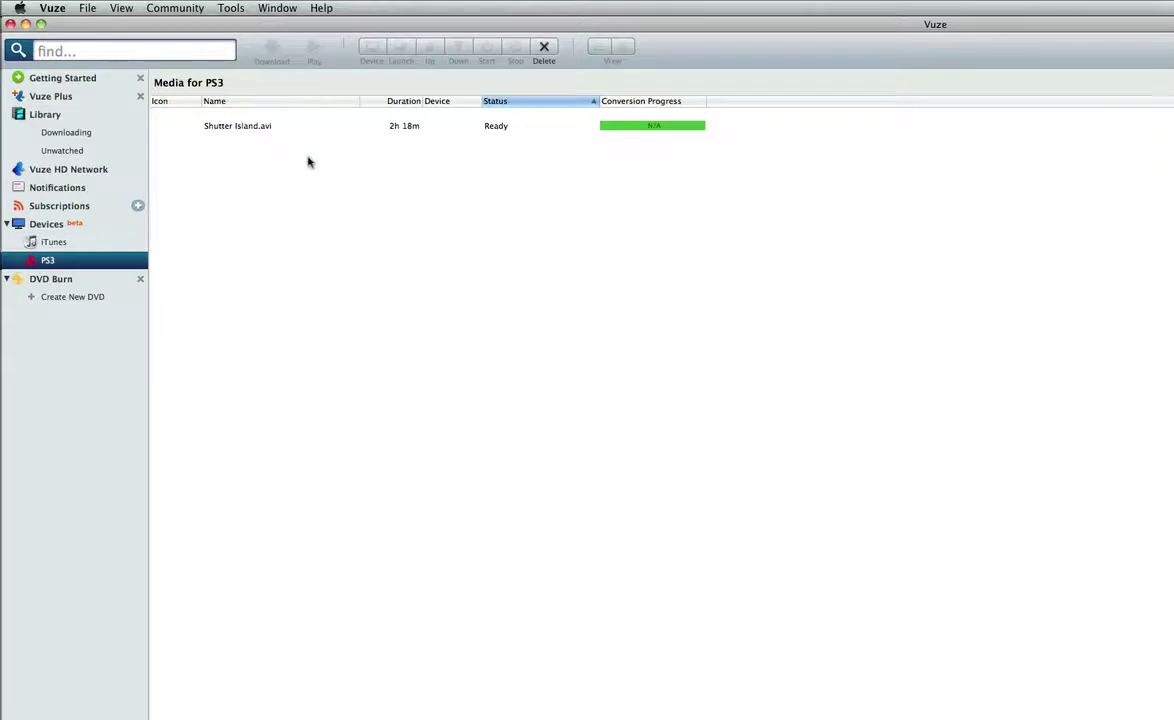
# - Drag The Wolfman.avi from Finder's Desktop folder onto the PS3 device in Vuze
pyautogui.click(443, 719)
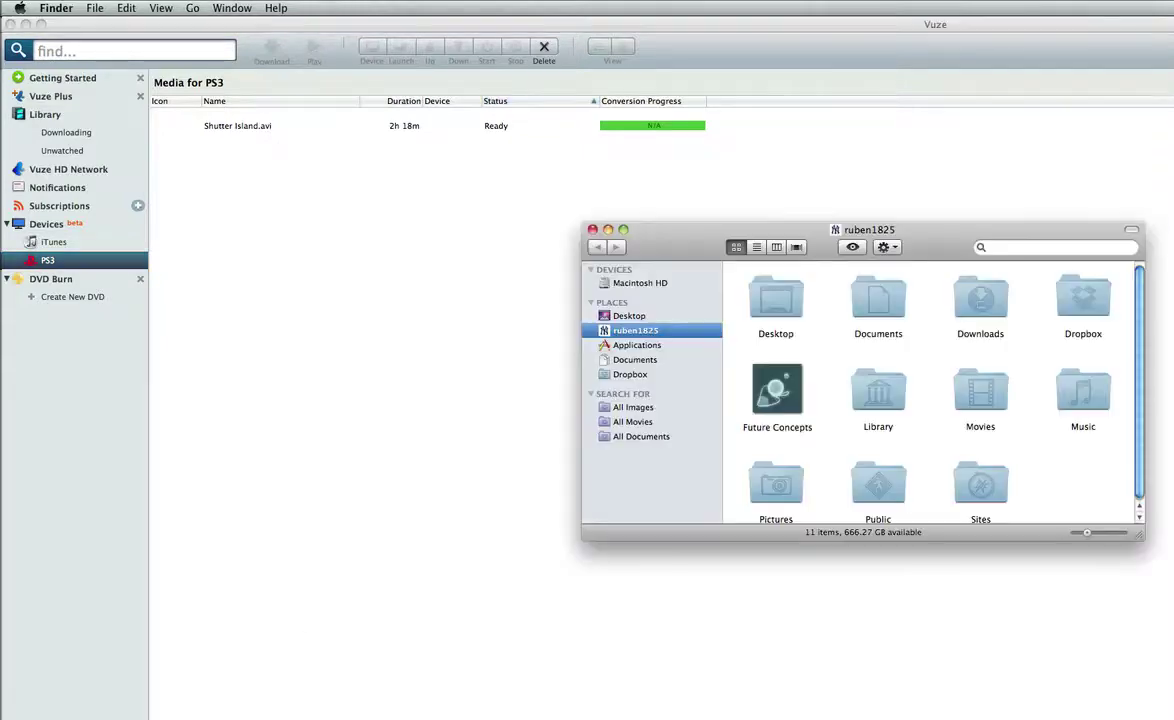
pyautogui.click(625, 315)
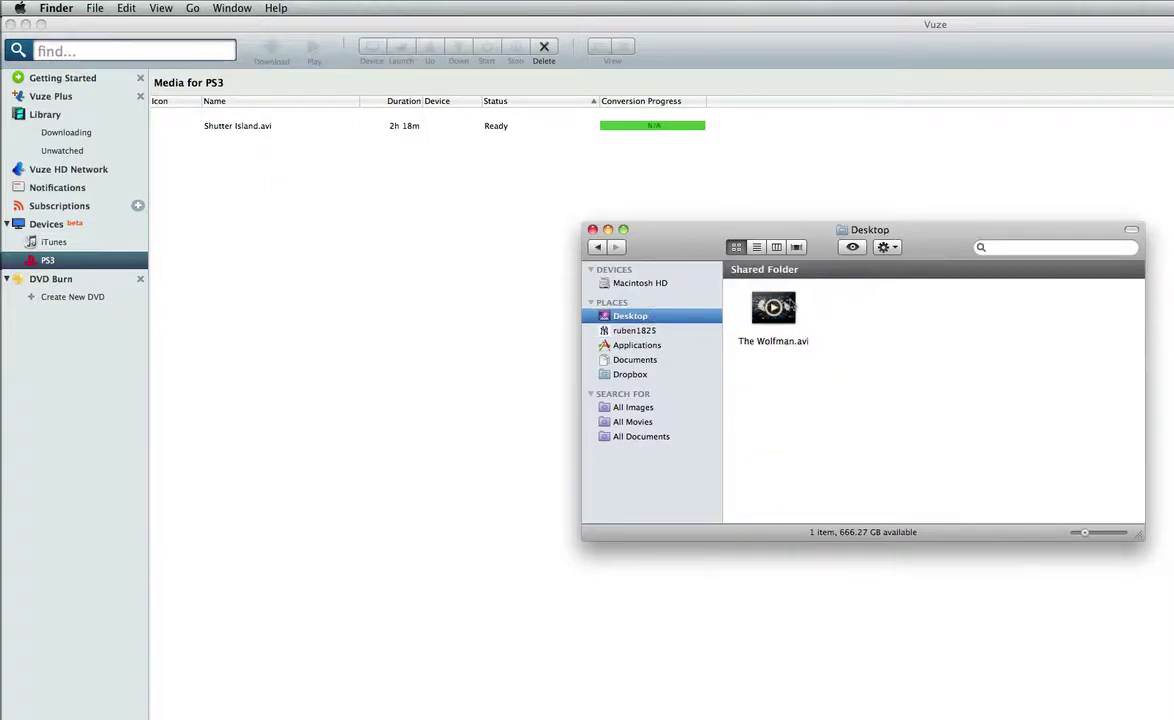
pyautogui.moveTo(775, 304)
pyautogui.mouseDown()
pyautogui.moveTo(190, 245)
pyautogui.moveTo(90, 260)
pyautogui.mouseUp()
# - Drop The Wolfman.avi onto PS3 and compare the PS3 HD and PS3 SD conversion options
pyautogui.click(592, 230)
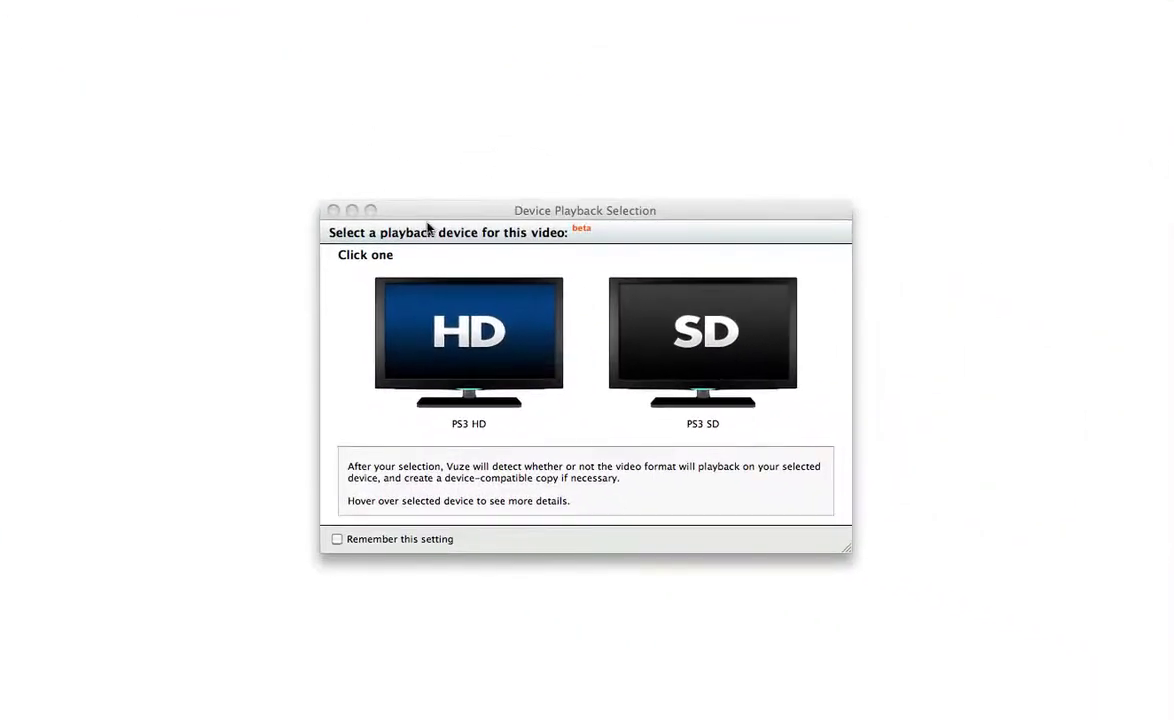
pyautogui.moveTo(444, 375)
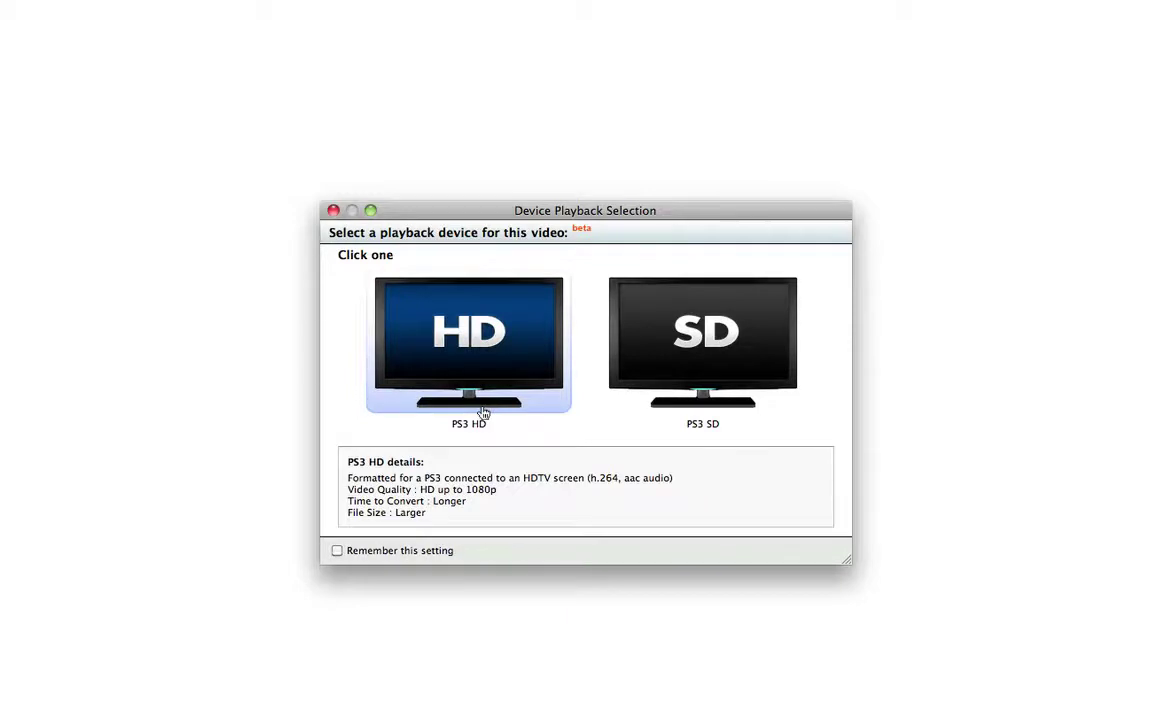
pyautogui.moveTo(686, 379)
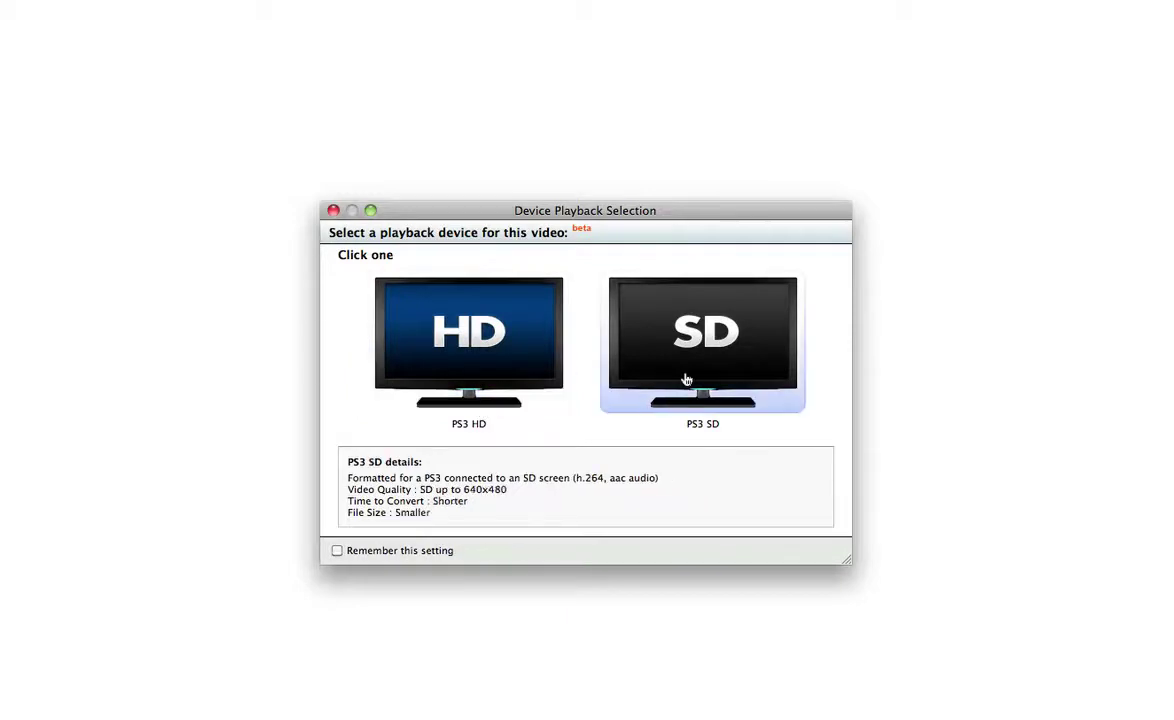